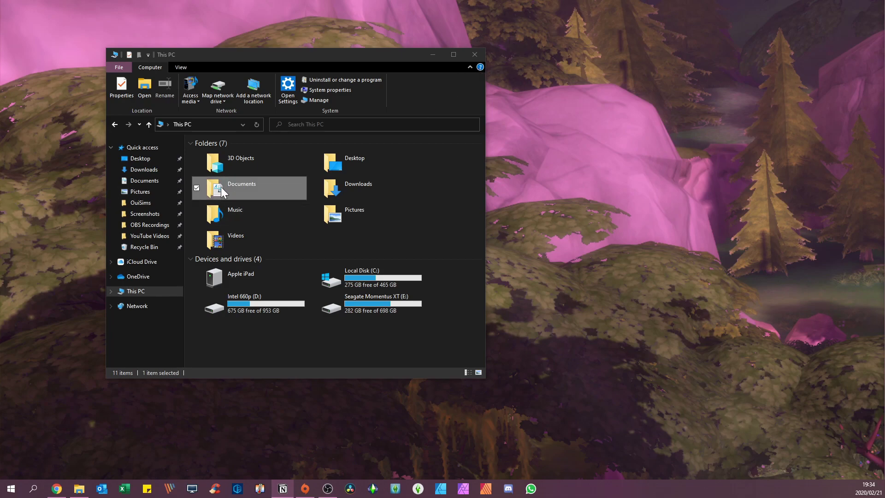
- Copy The Sims 4 folder from Documents\Electronic Arts
double_click(245, 186)
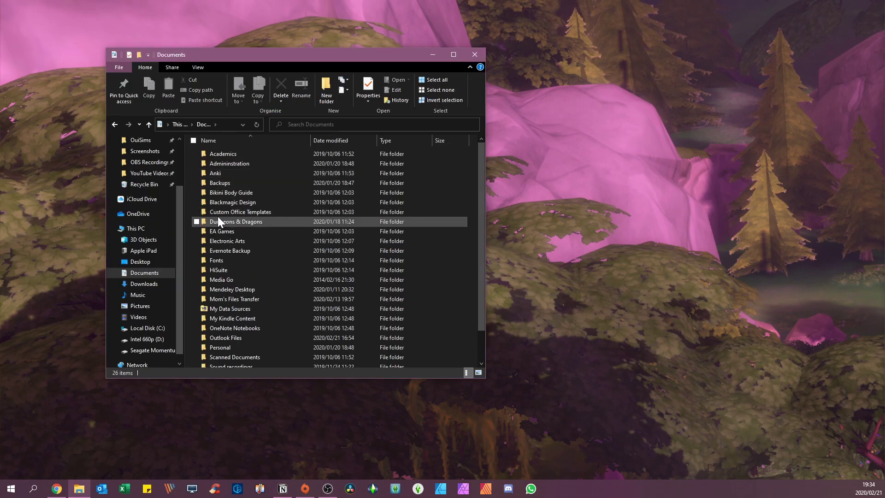
double_click(245, 241)
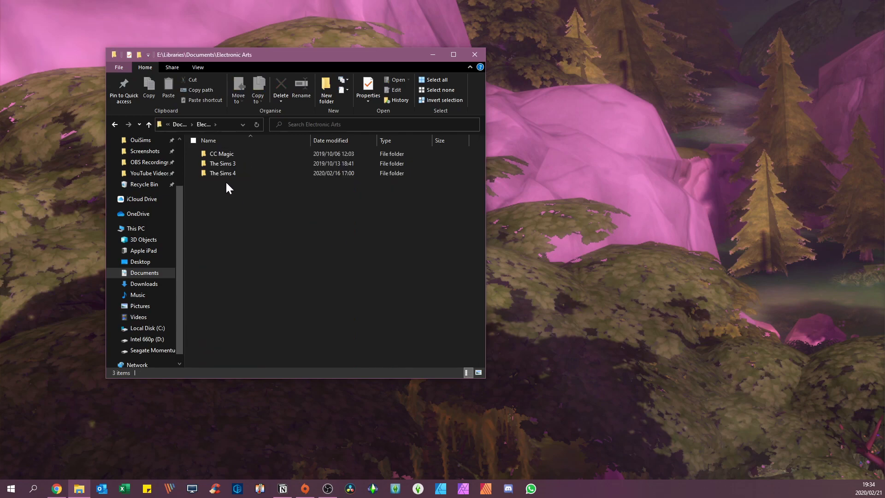
left_click(247, 174)
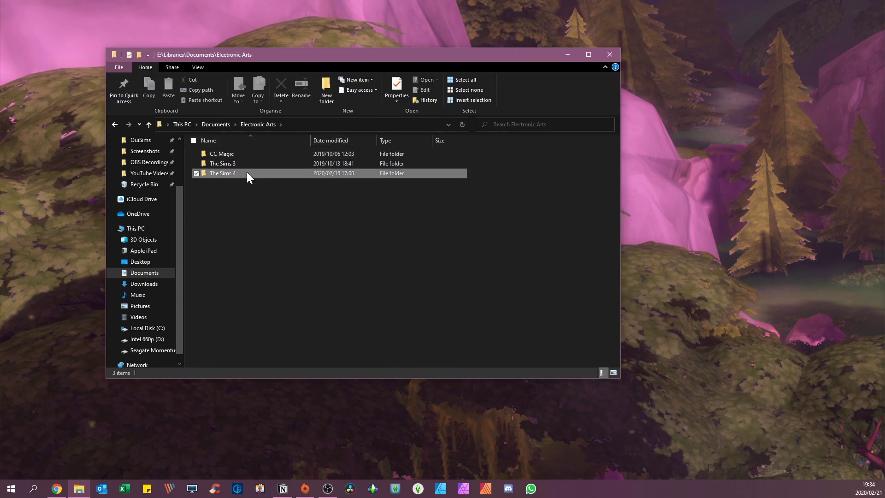
right_click(230, 173)
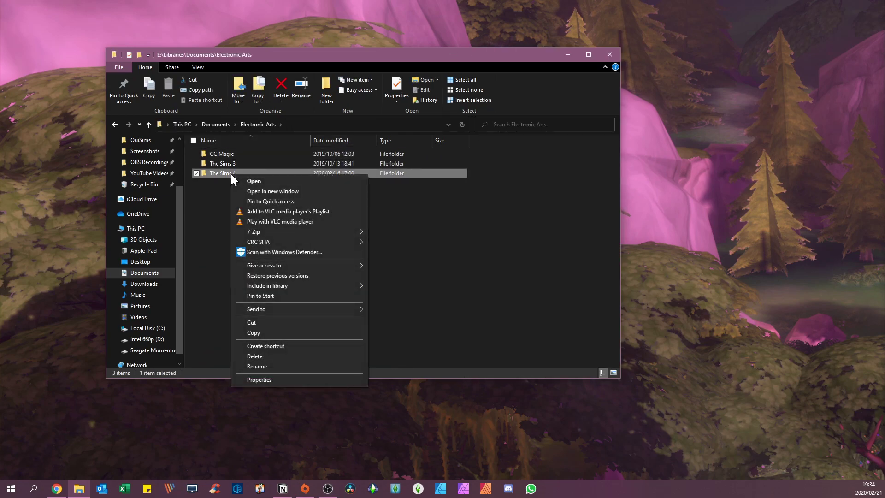
left_click(264, 333)
- Paste the copied The Sims 4 folder onto the desktop
left_click(571, 54)
right_click(266, 62)
left_click(288, 106)
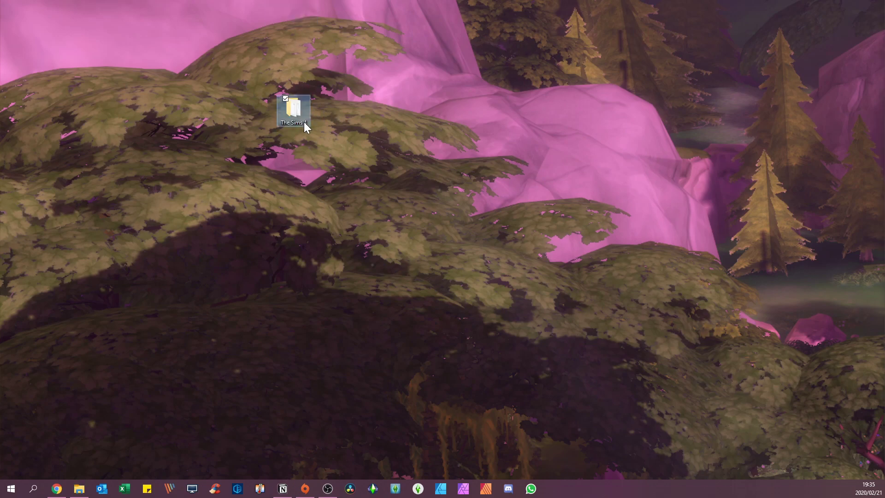
- Rename the desktop copy by appending '_Backup Pre-LE' to The Sims 4
right_click(298, 115)
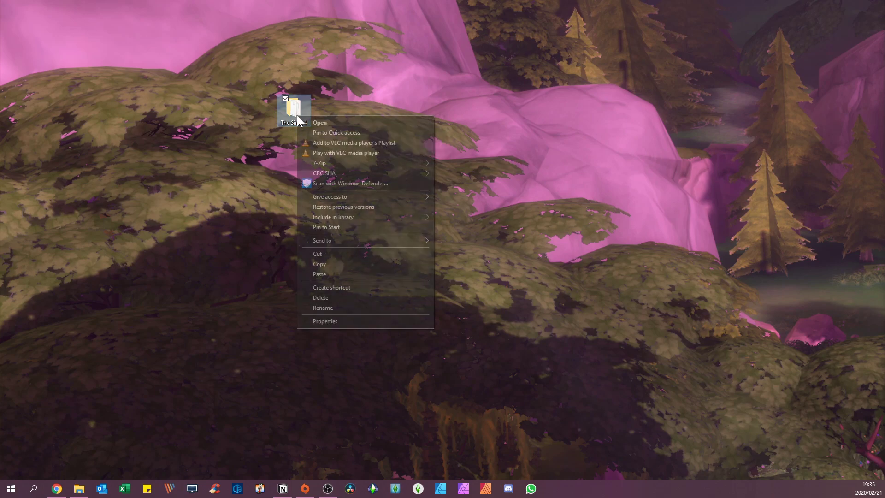
left_click(344, 308)
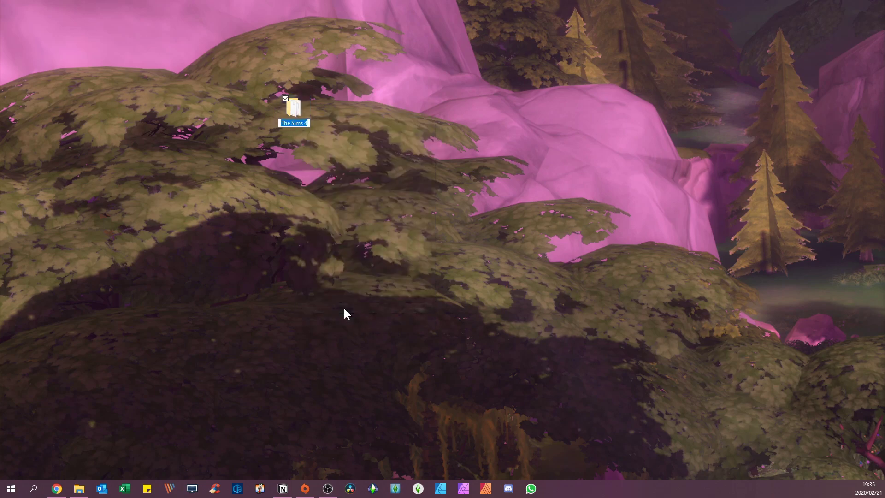
key("End")
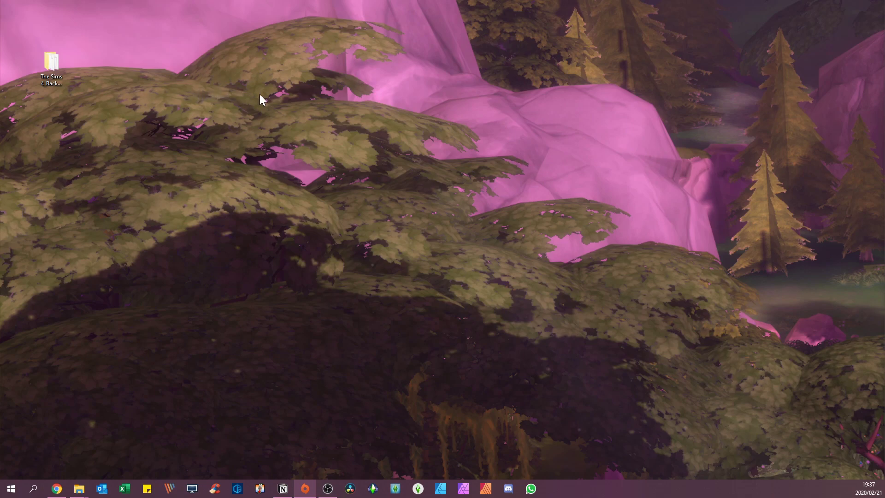
- Download The Sims 4 Legacy Edition from The Sims 4's Extra Content in Origin
left_click(52, 62)
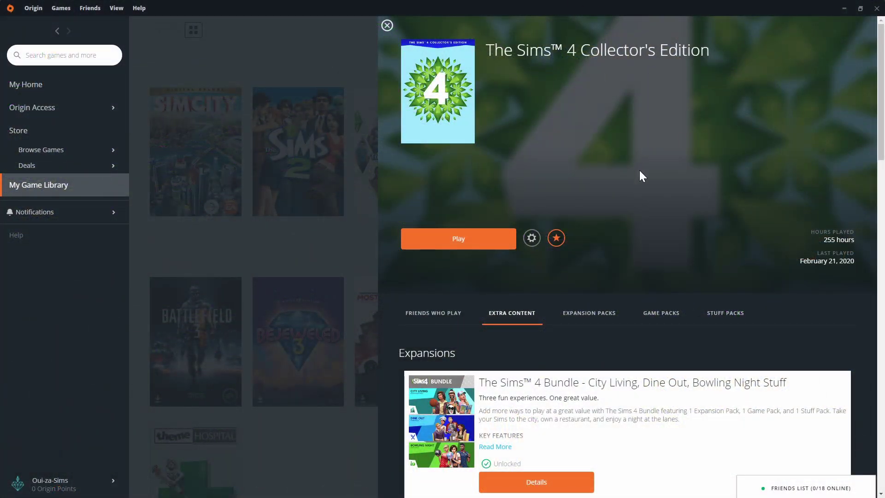
scroll(542, 339, "down", 10)
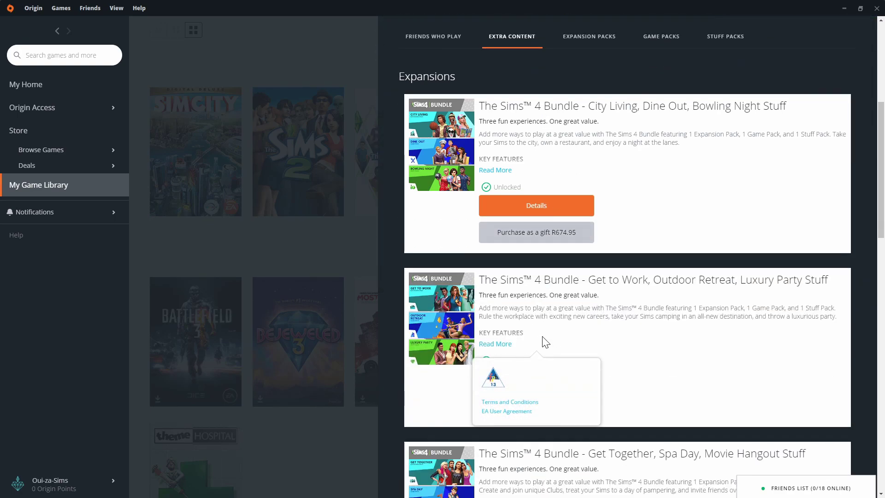
scroll(652, 339, "down", 12)
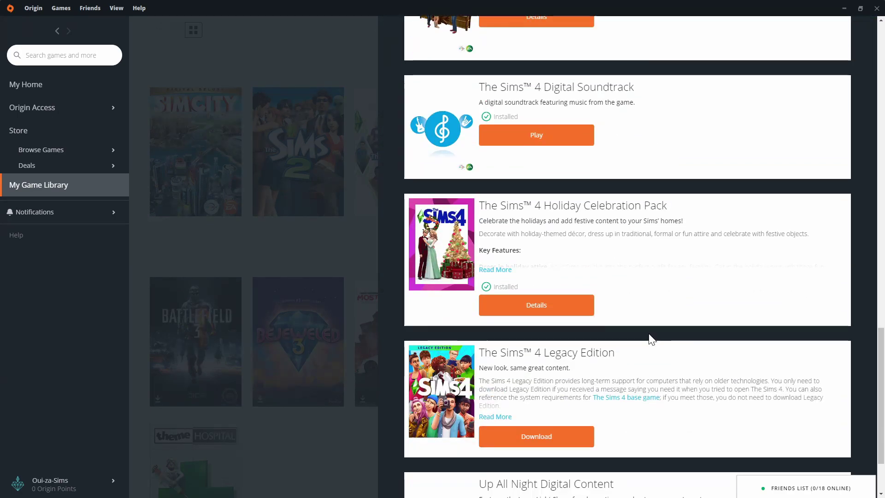
scroll(651, 339, "up", 1)
scroll(627, 322, "down", 1)
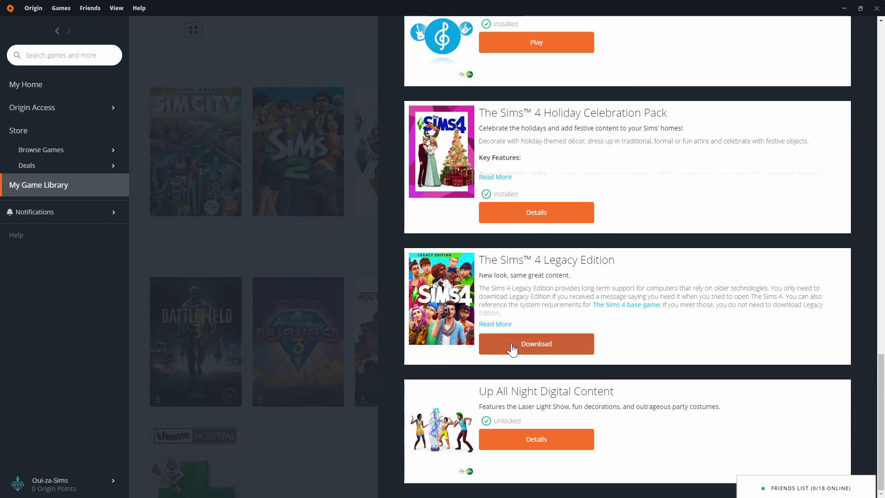
left_click(538, 343)
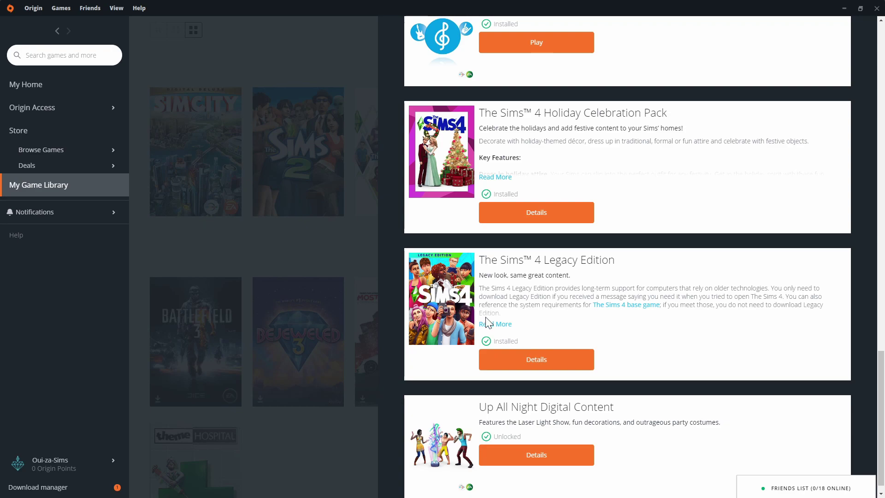
scroll(606, 324, "down", 1)
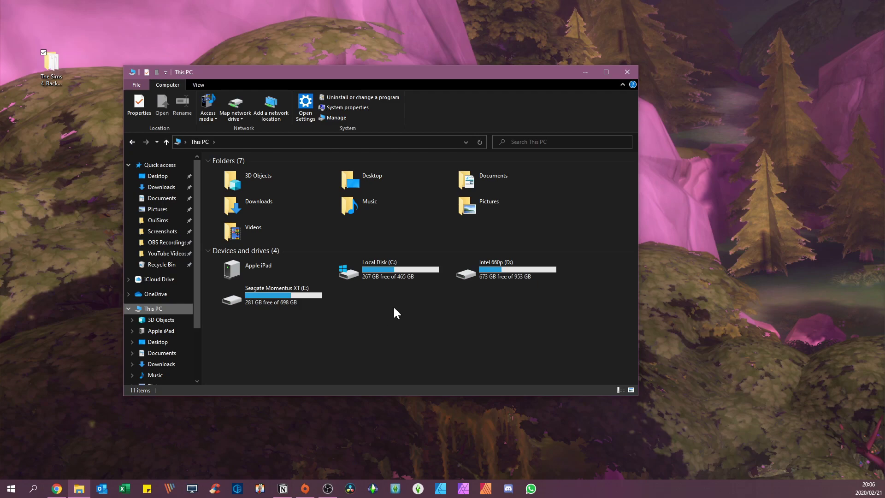
- Open Documents\Electronic Arts\The Sims 4 Legacy Edition and inspect its saves folder
double_click(491, 177)
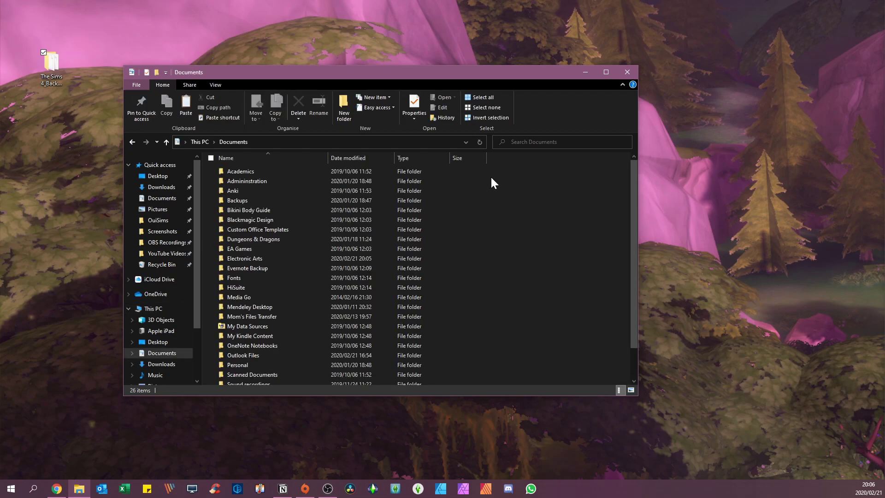
double_click(275, 262)
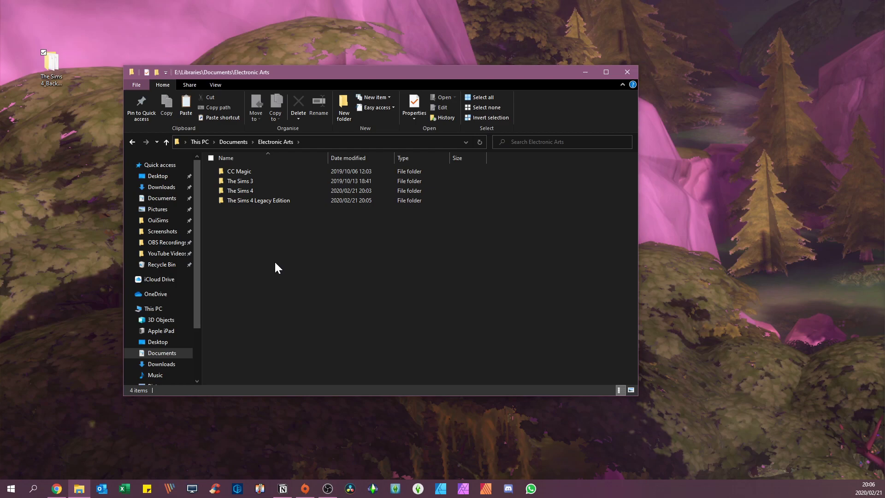
left_click_drag(274, 214, 275, 198)
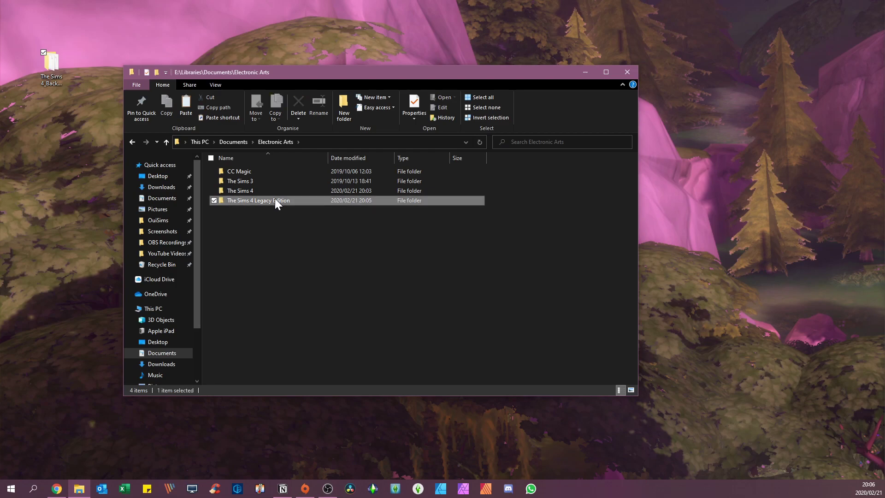
double_click(275, 199)
double_click(262, 226)
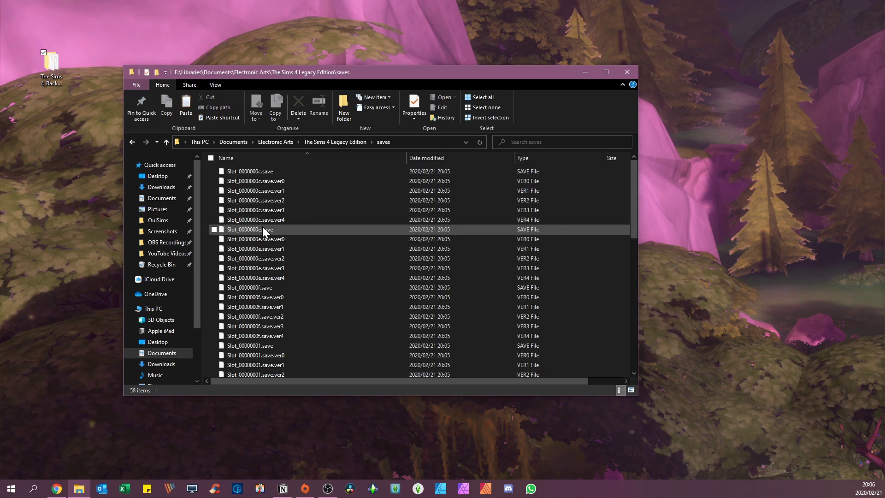
scroll(276, 200, "down", 10)
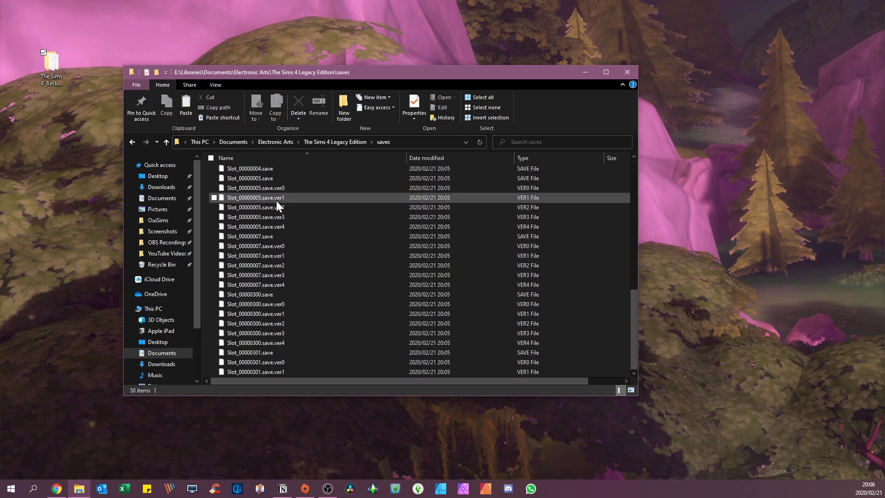
scroll(276, 201, "up", 10)
left_click(316, 145)
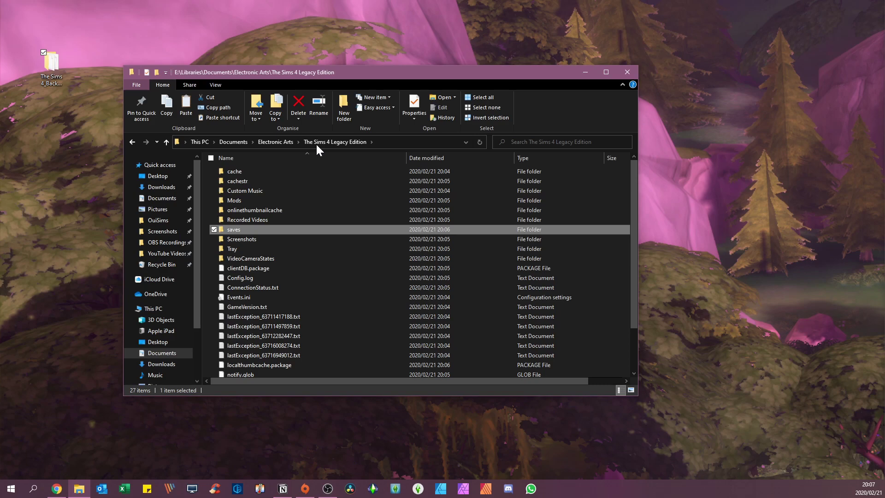
- Inspect the Legacy Edition Mods folder, return to Electronic Arts, then show the desktop
left_click(279, 211)
left_click(275, 205)
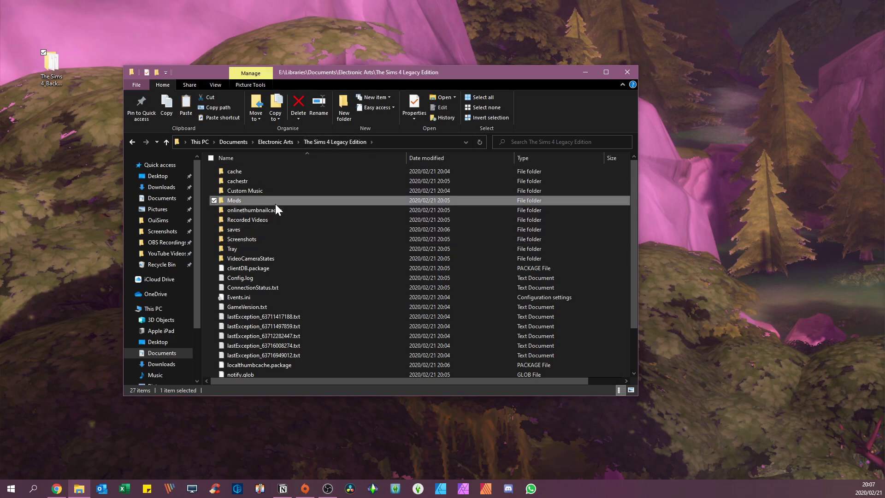
double_click(276, 205)
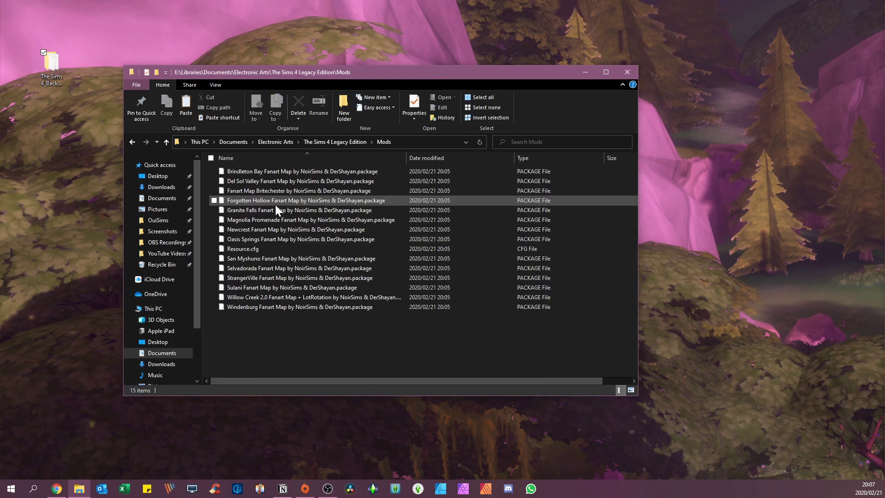
left_click(334, 141)
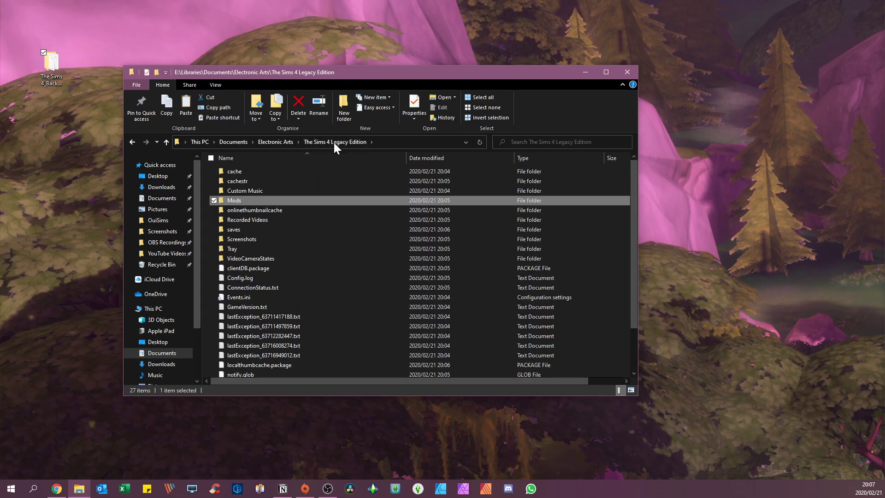
left_click(276, 142)
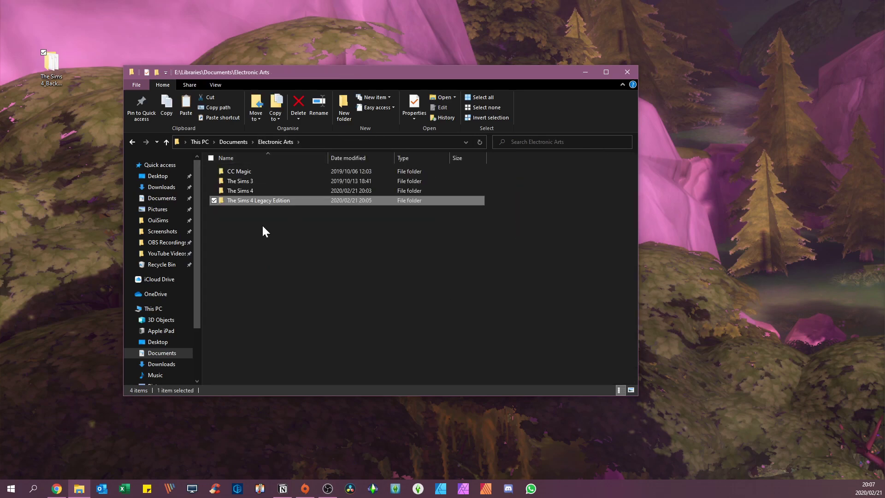
left_click(268, 225)
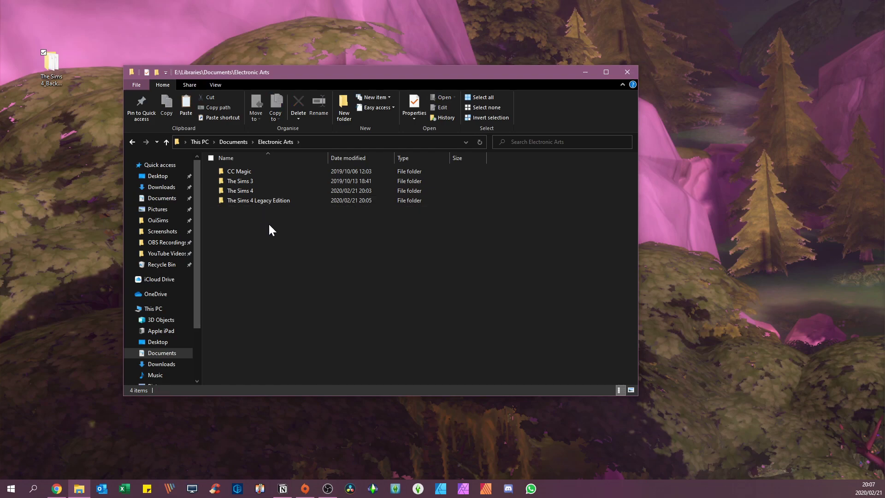
left_click(291, 201)
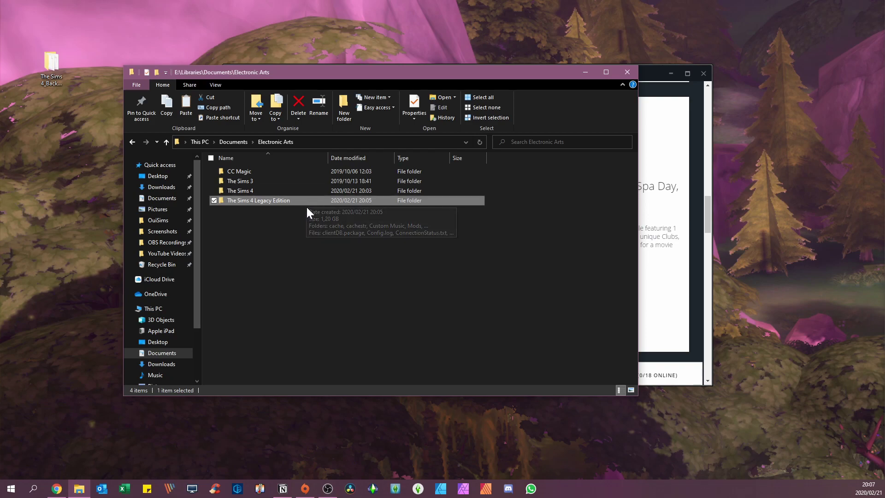
key("super+d")
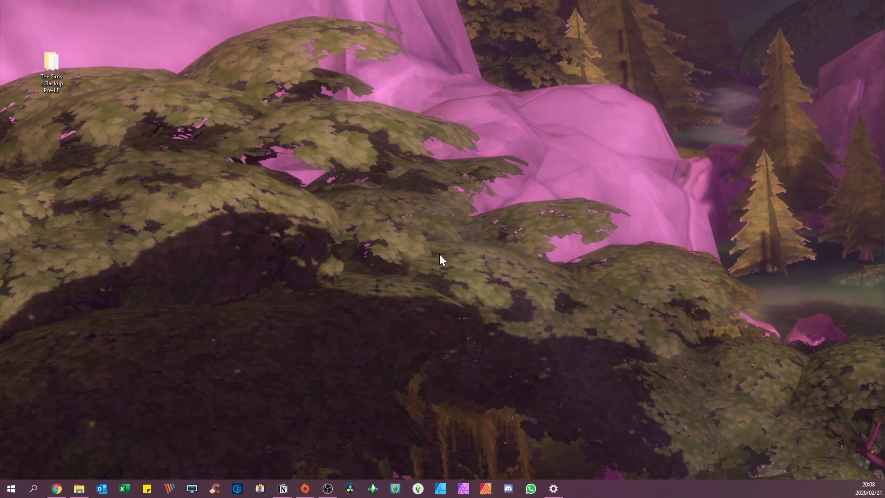
- Open Game Properties for The Sims 4 Collector's Edition from My Game Library
left_click(306, 488)
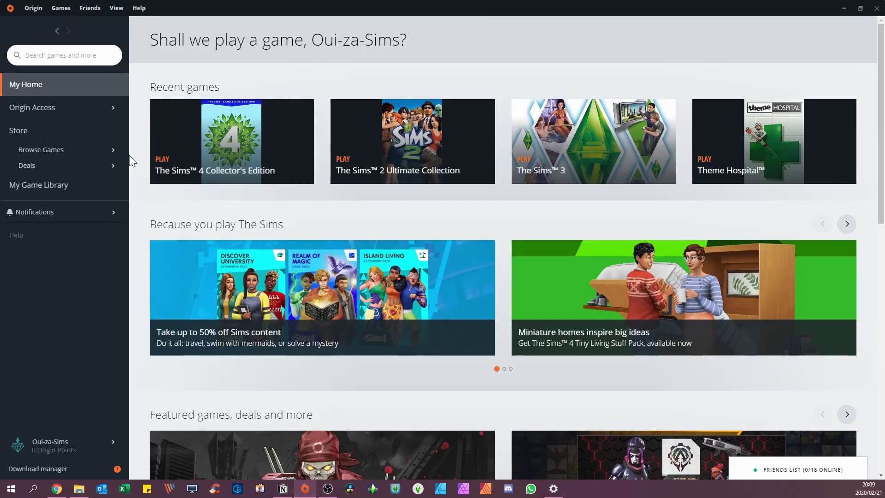
left_click(80, 189)
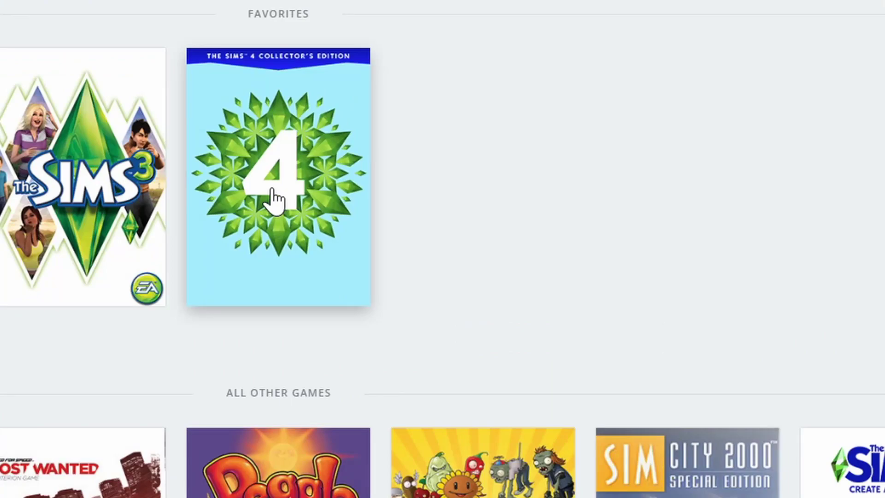
right_click(275, 199)
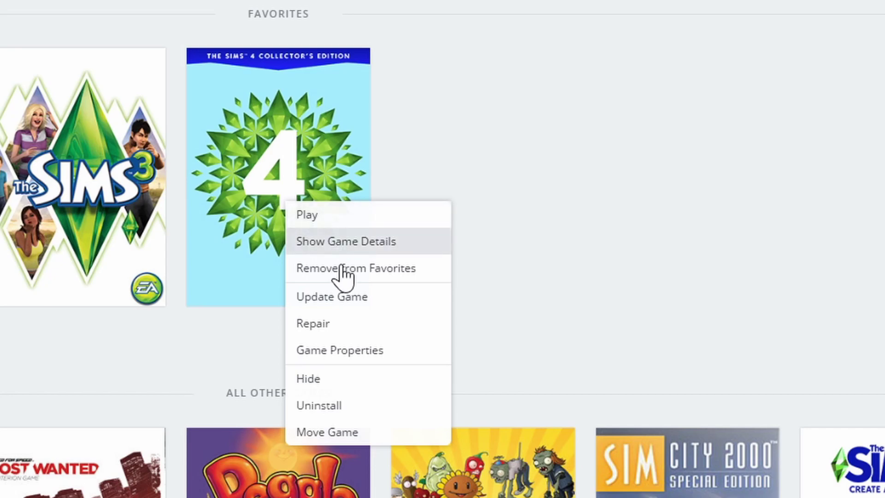
left_click(350, 353)
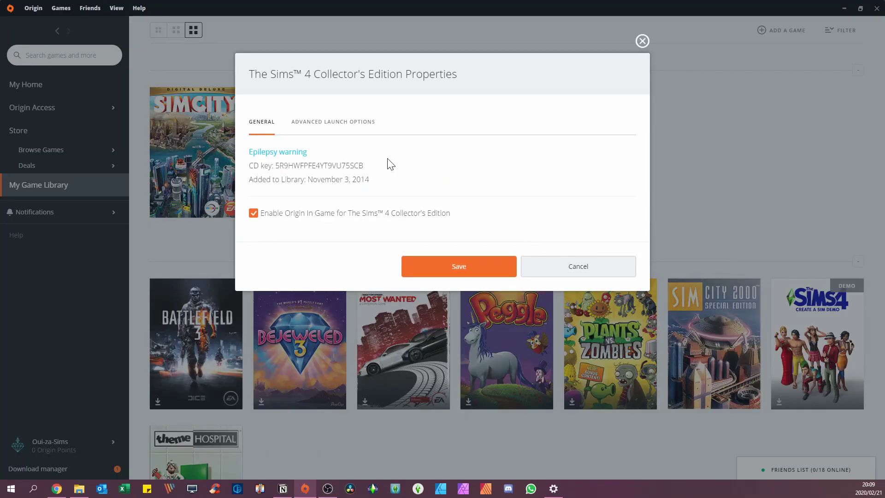
- Set the launch version to The Sims™ 4 64 Bit, save, and view the game's details
left_click(348, 132)
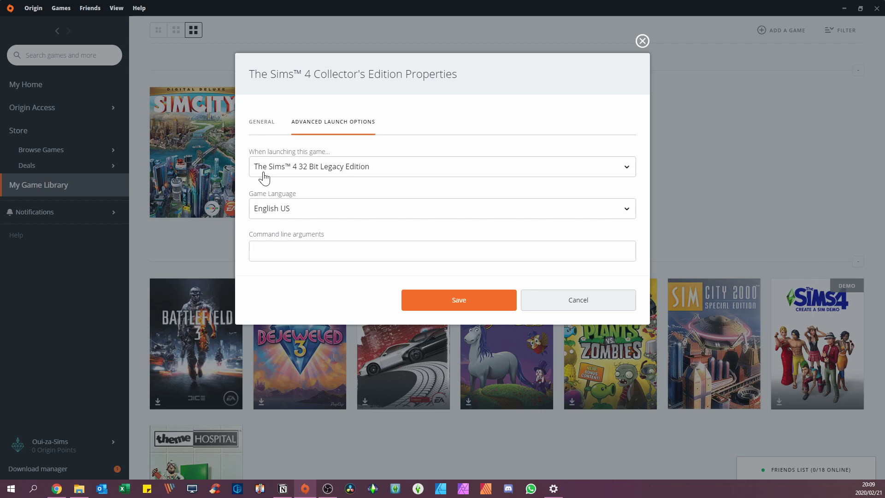
left_click(361, 175)
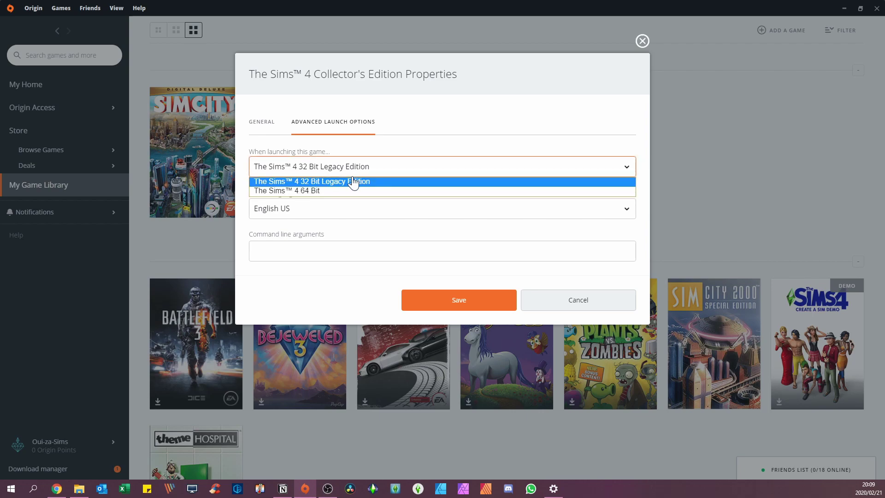
left_click(319, 192)
left_click(451, 306)
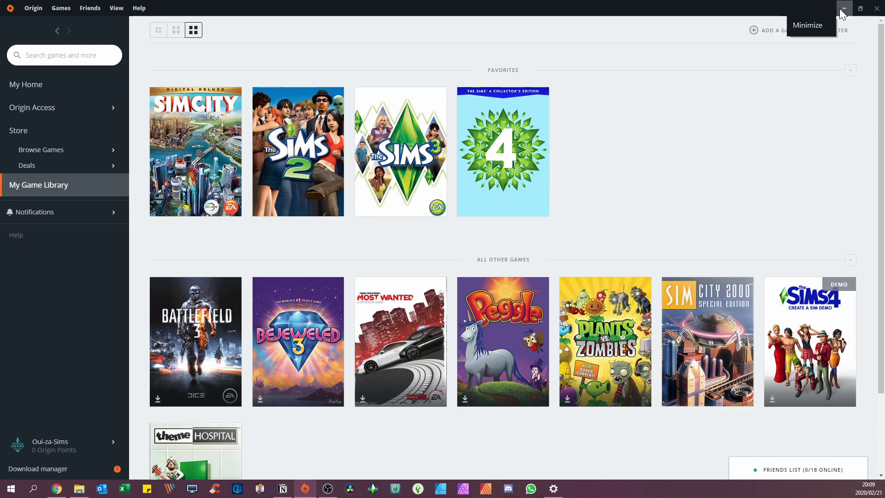
left_click(538, 157)
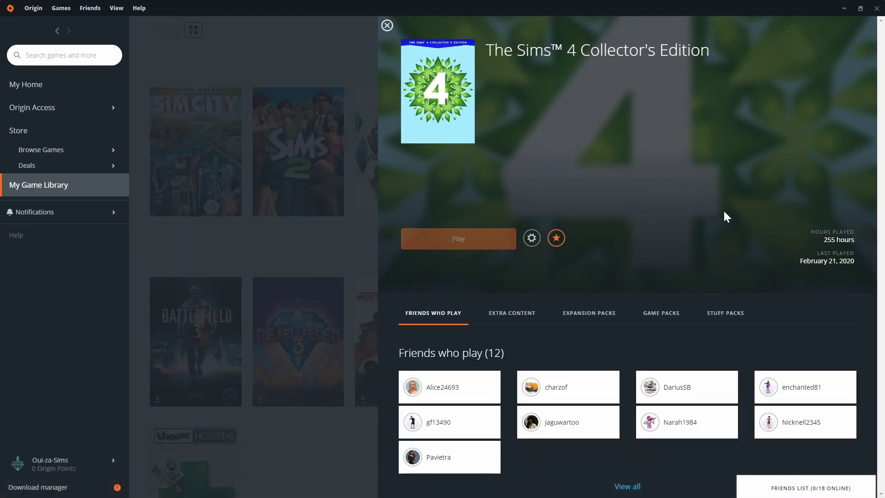